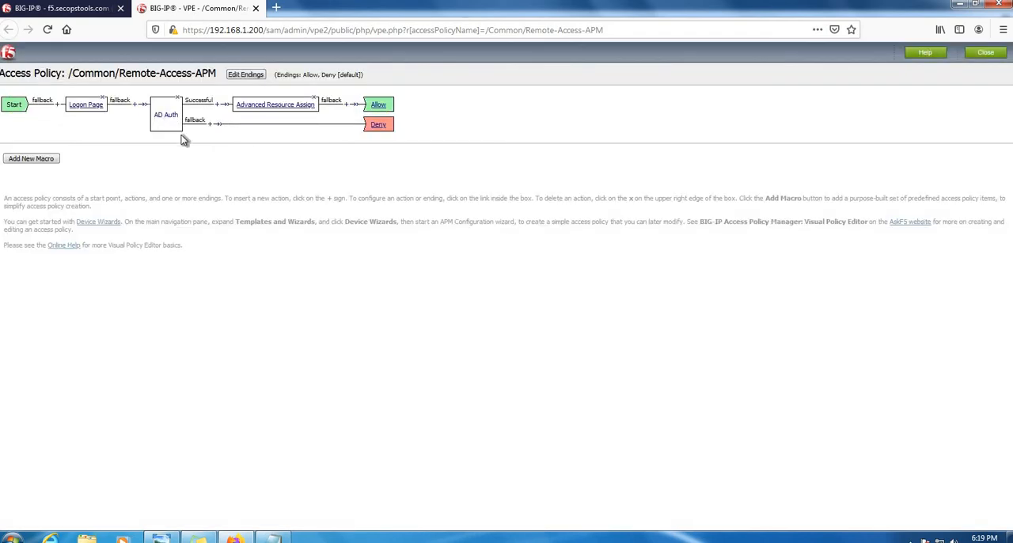
- Open the list of Local User DB instances in the BIG-IP Access authentication settings
click(63, 9)
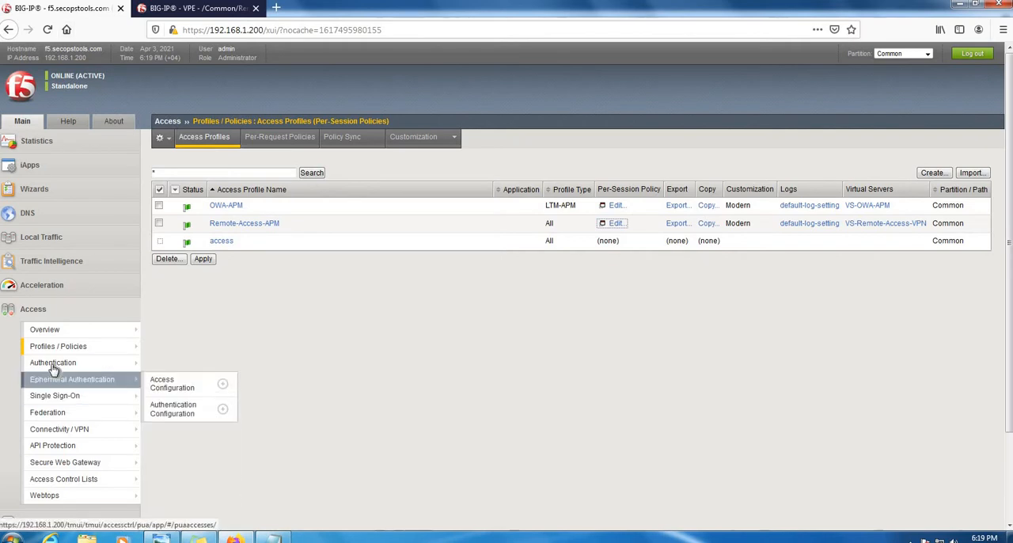
mouse_move(53, 369)
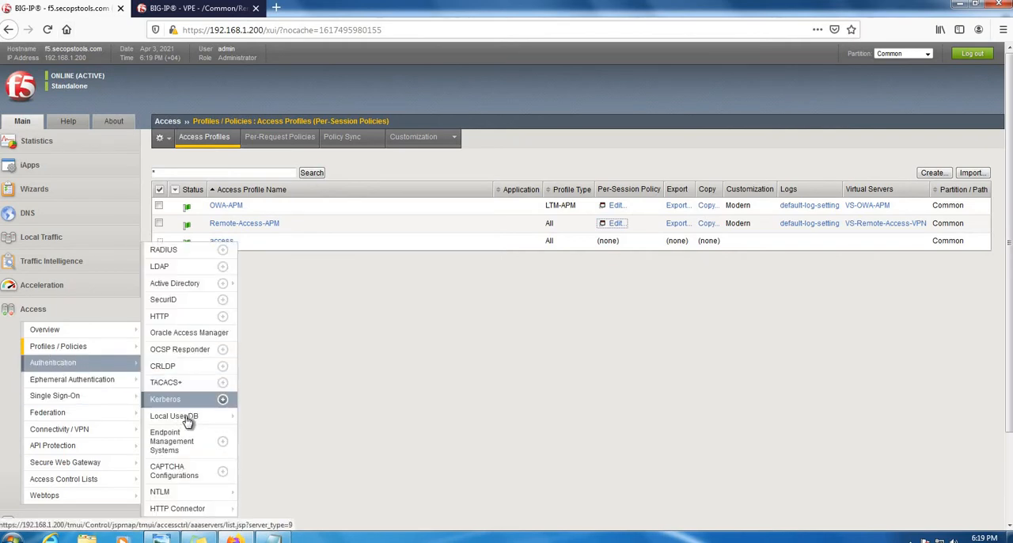
mouse_move(196, 420)
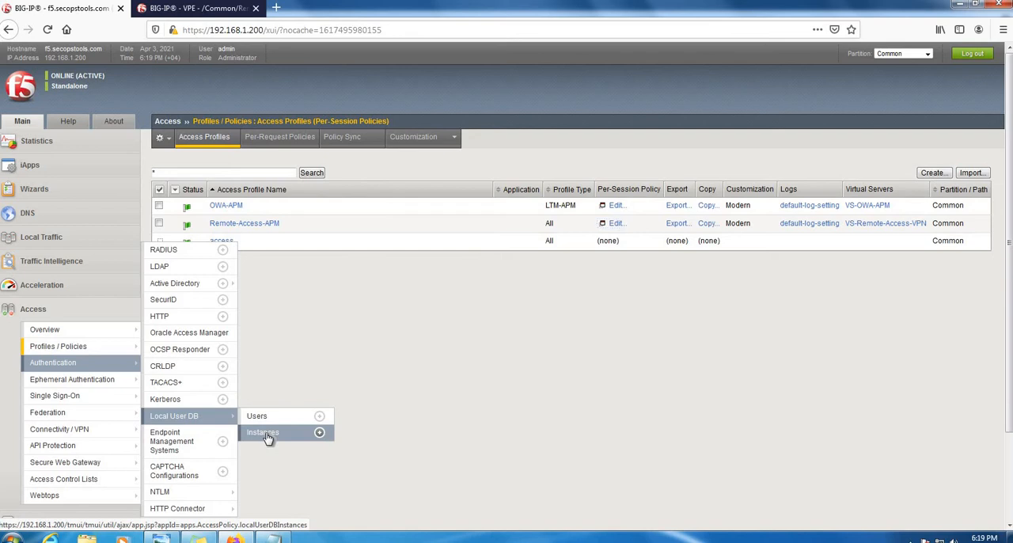
click(266, 435)
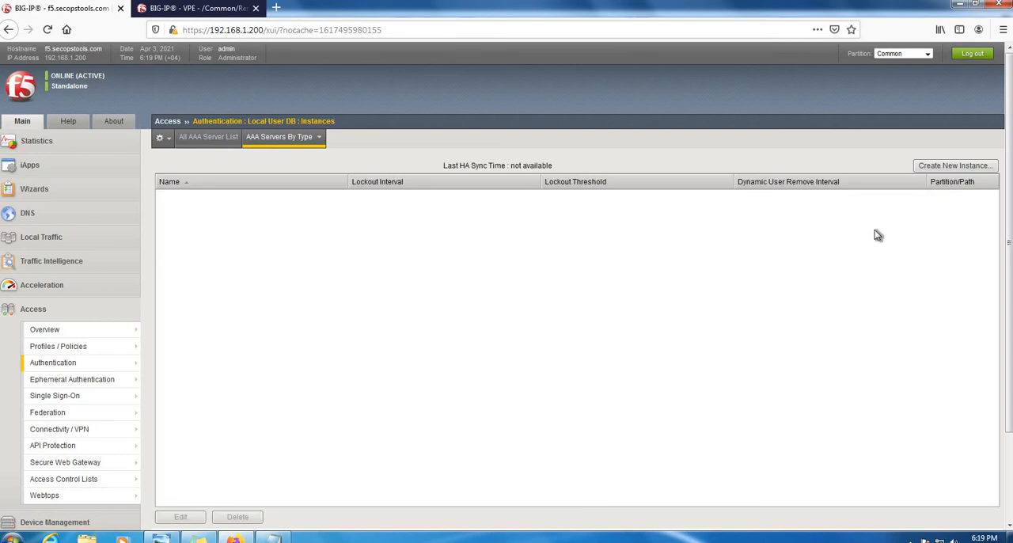
- Create a local user DB instance named Local-DB, keeping the default lockout and dynamic user removal settings
click(954, 166)
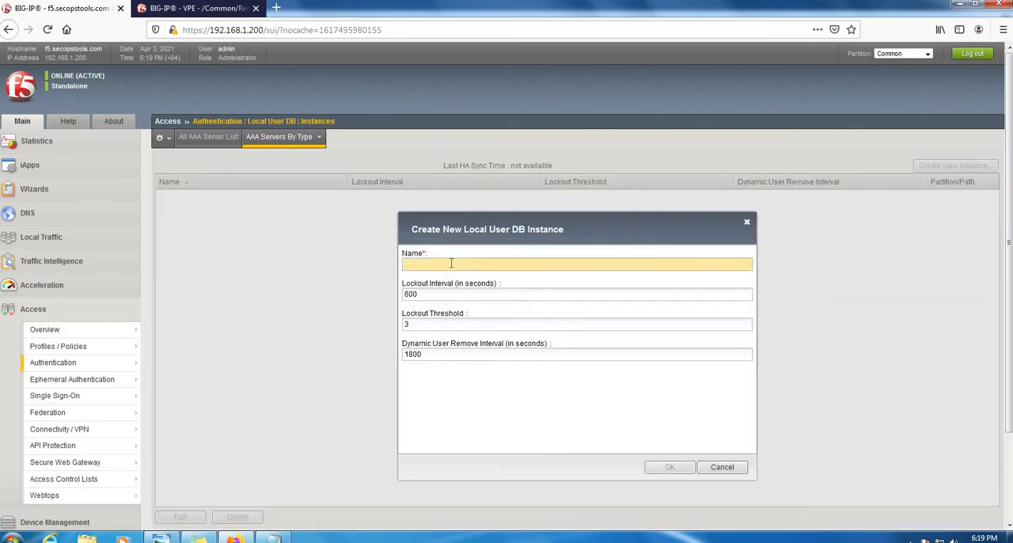
text(Lo)
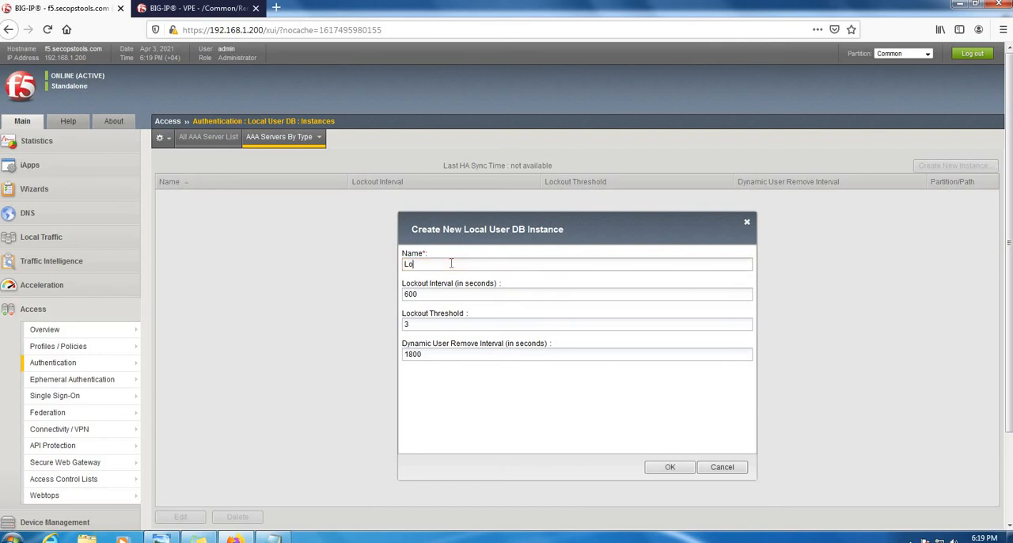
text(cal-DB)
drag(436, 265, 366, 265)
drag(423, 293, 374, 292)
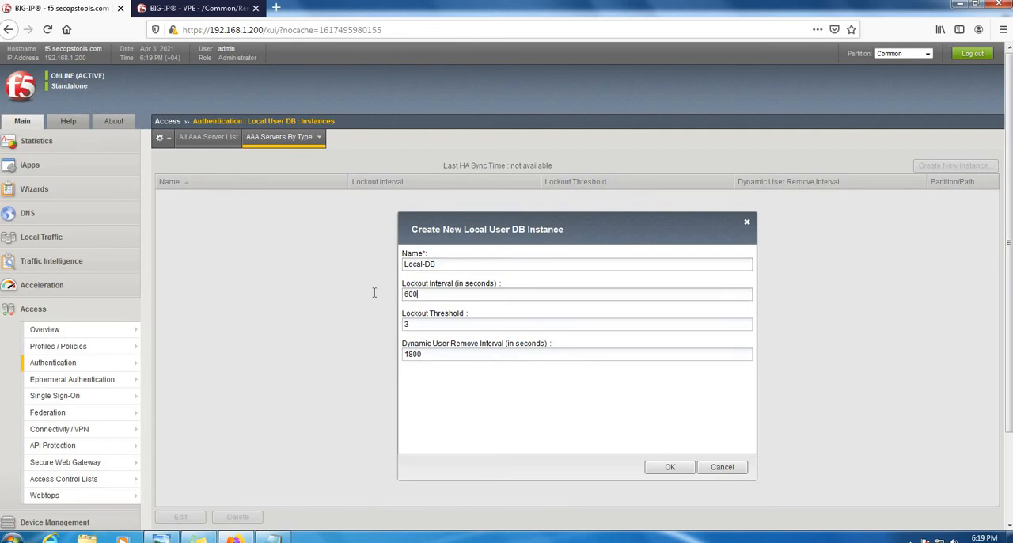
click(455, 294)
drag(426, 297, 375, 293)
drag(431, 324, 370, 318)
drag(432, 296, 376, 289)
click(669, 469)
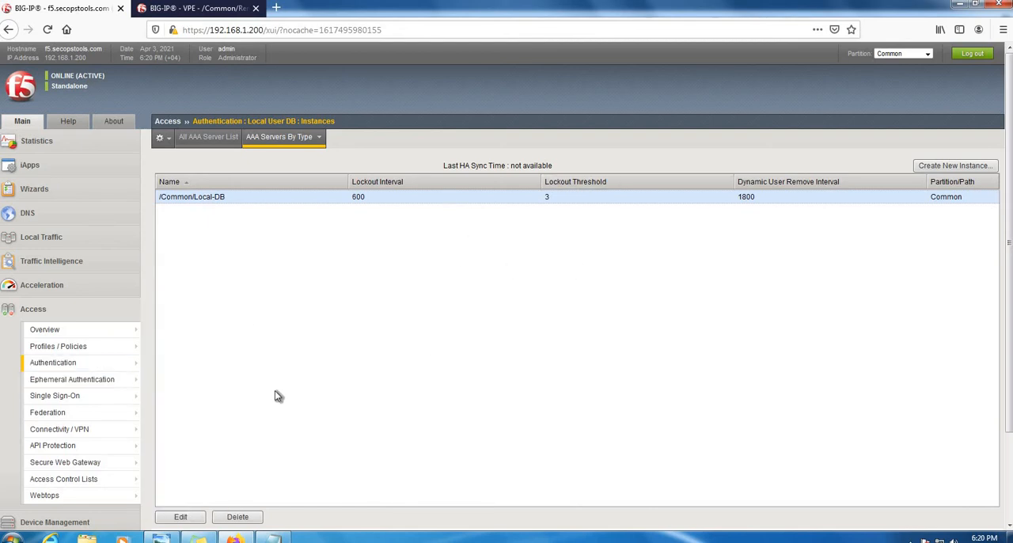
- Start a new user in the Local User DB and set the user name to user1
mouse_move(95, 363)
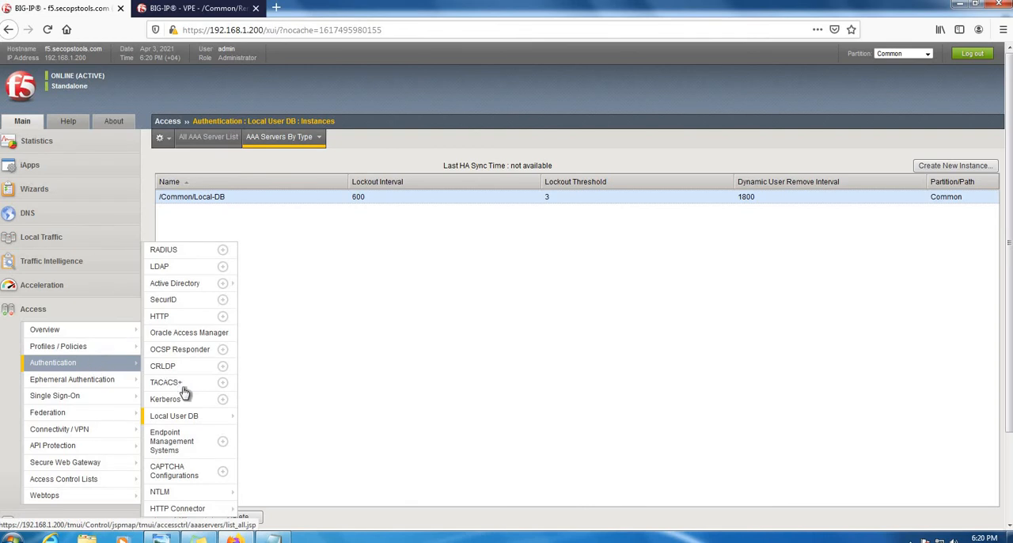
mouse_move(206, 422)
click(265, 416)
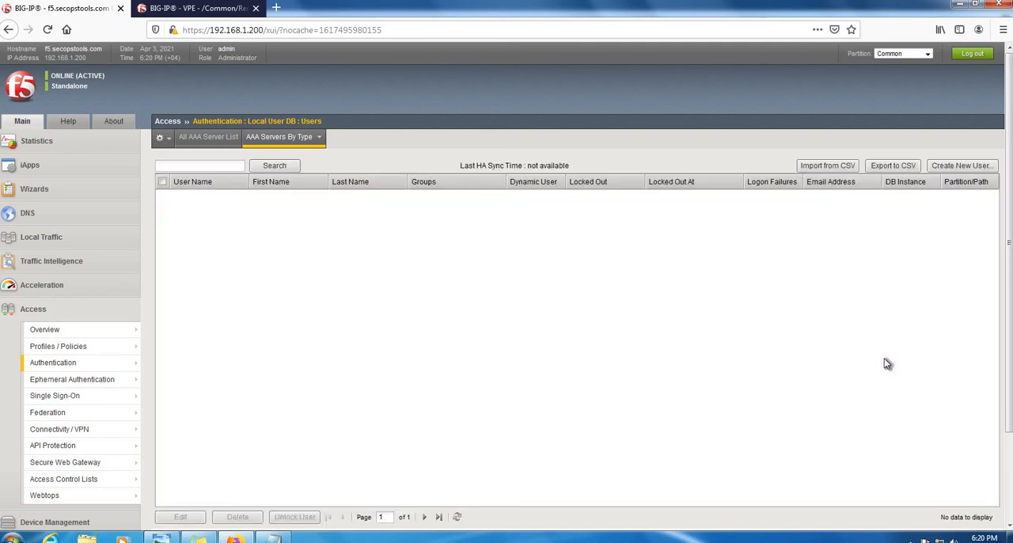
click(949, 165)
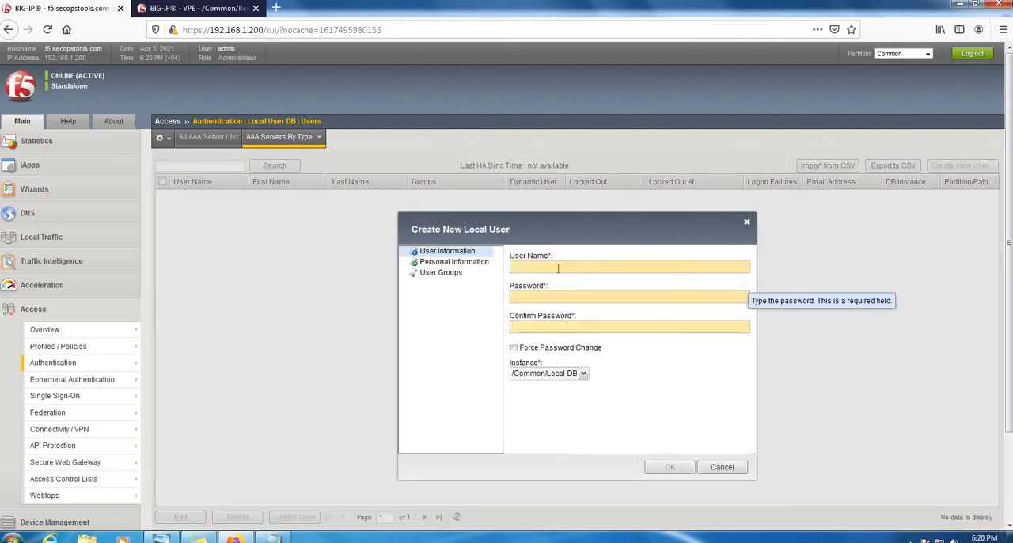
click(535, 268)
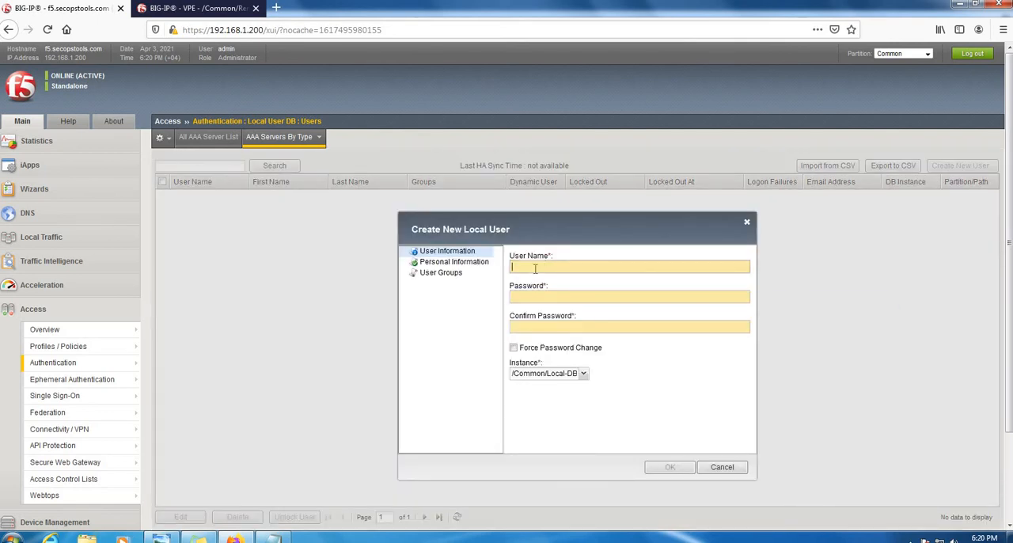
text(user1)
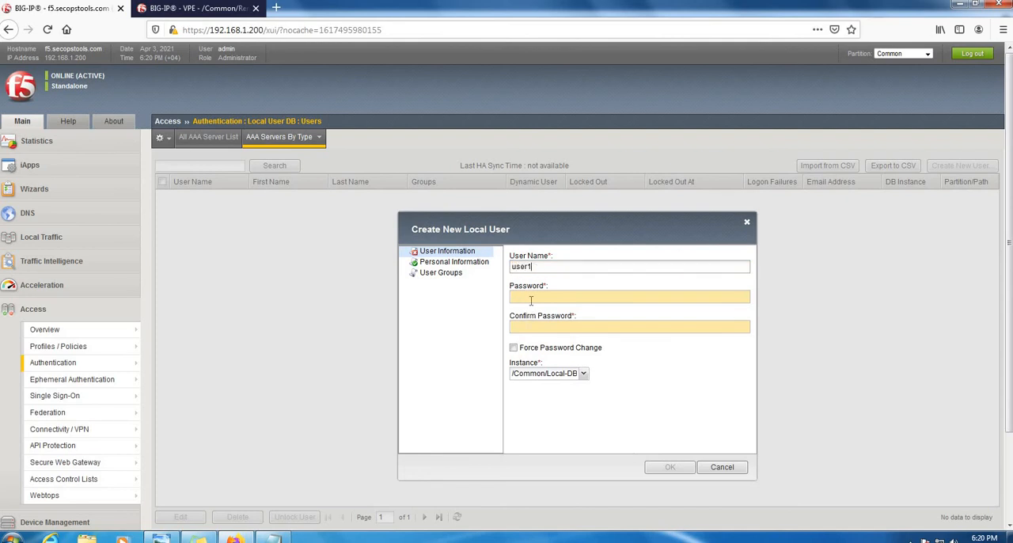
- Enter and confirm the new user's password, leave forced password change off, and choose the /Common/Local-DB instance
click(531, 300)
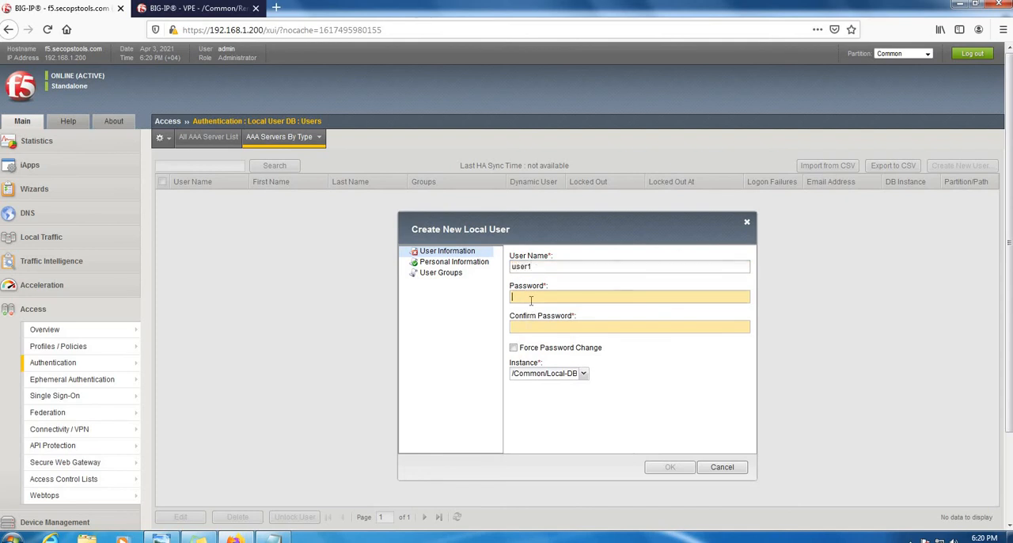
text(•••)
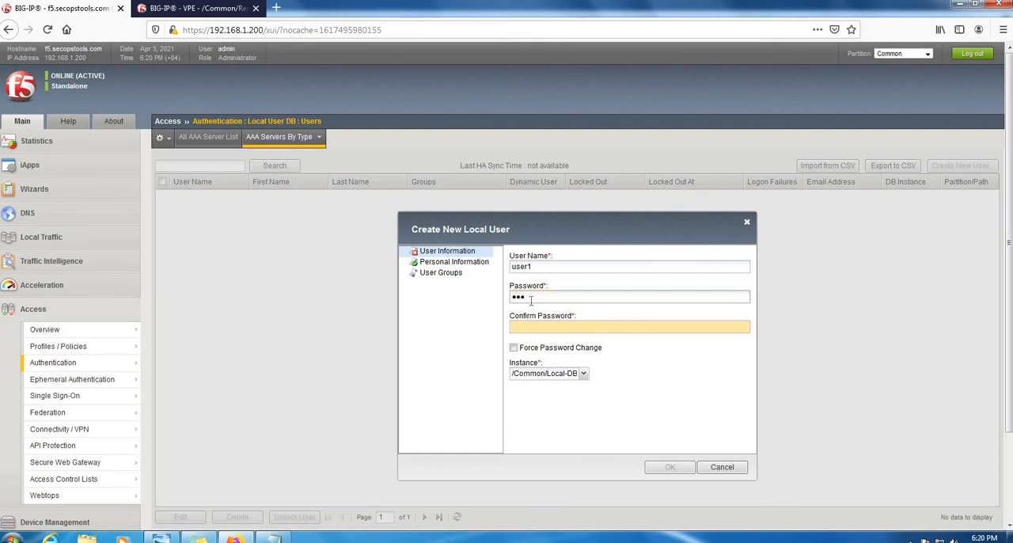
text(••••)
click(531, 332)
text(•••••••)
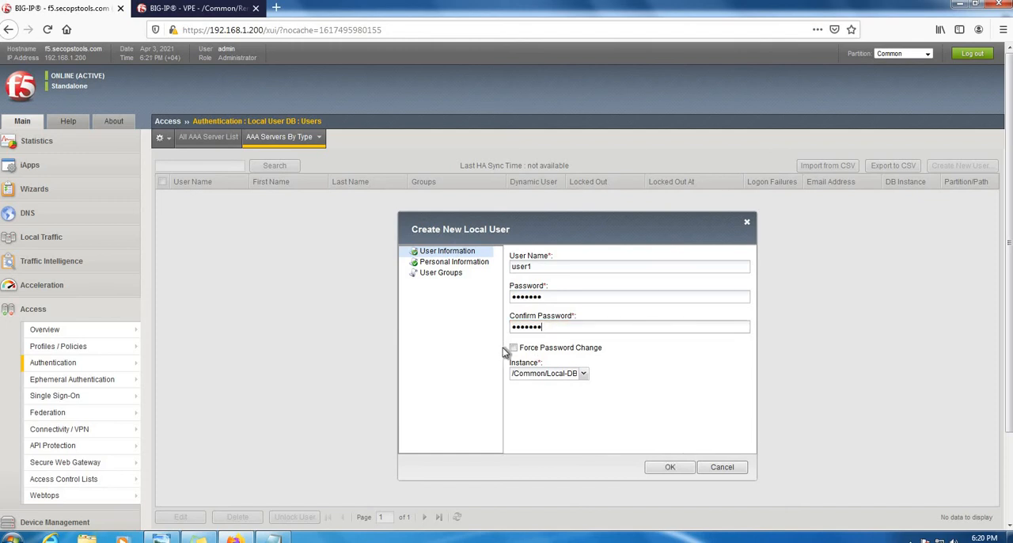
drag(585, 348, 525, 345)
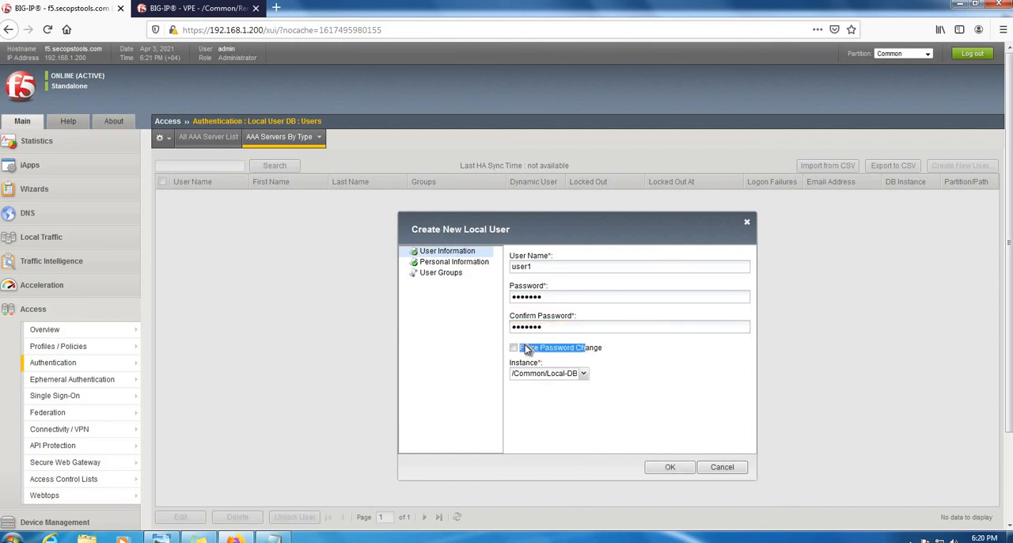
click(658, 346)
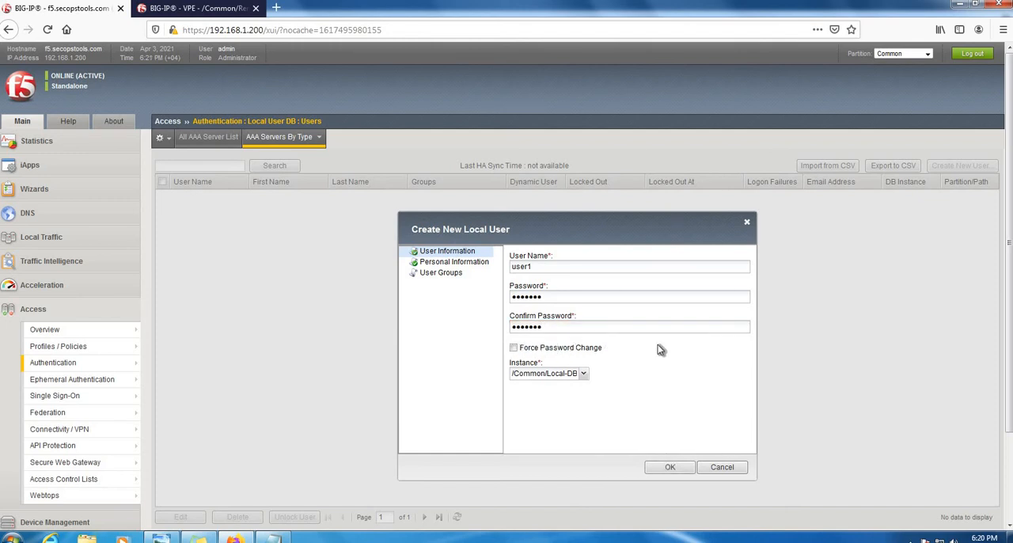
click(584, 374)
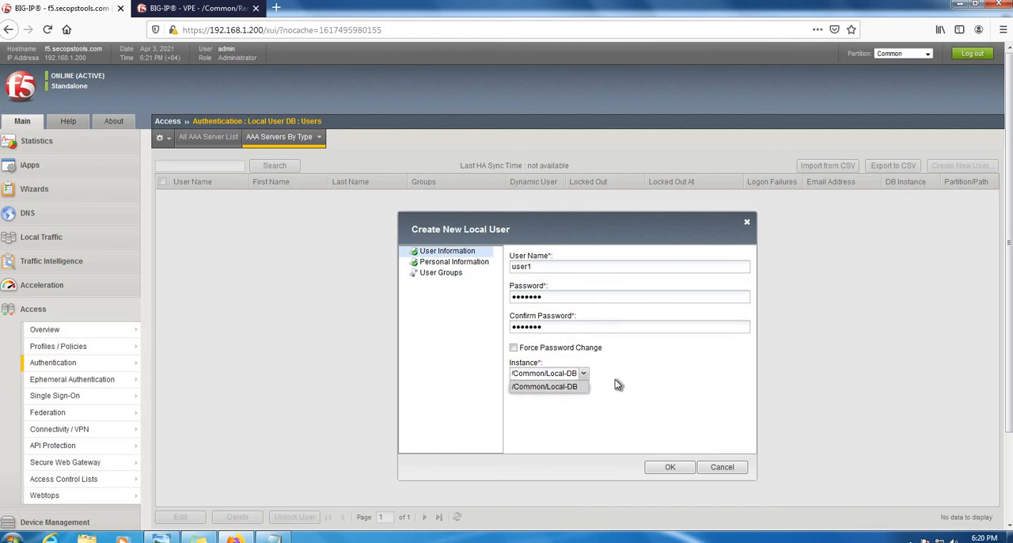
click(585, 387)
- Fill in the local user's first name, last name and e-mail address, and create the user
click(455, 263)
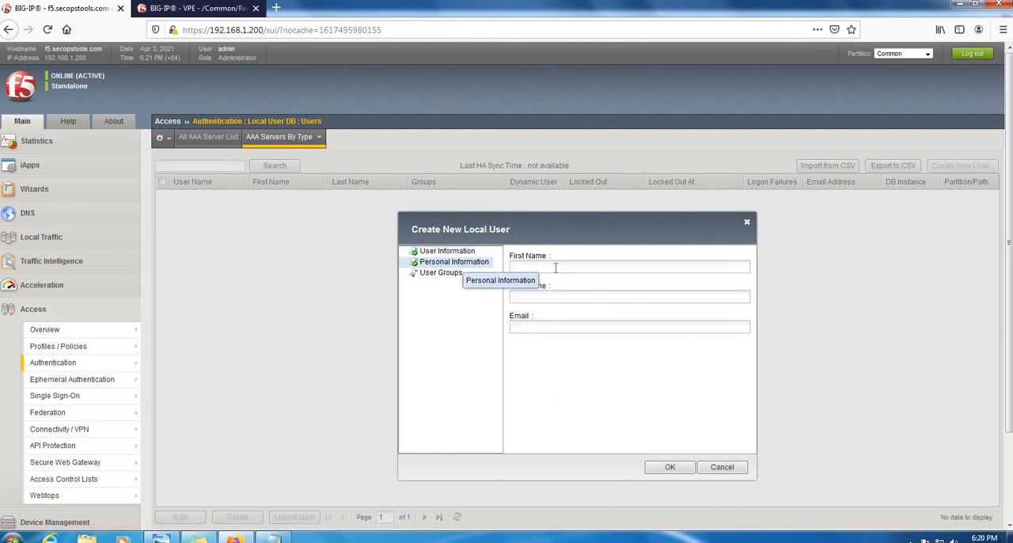
click(556, 267)
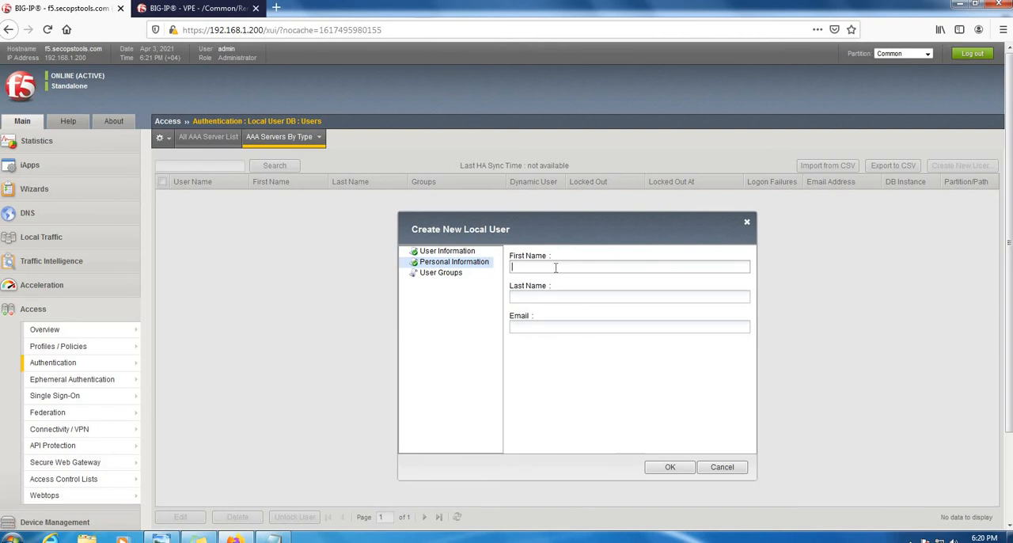
text(user)
key(Tab)
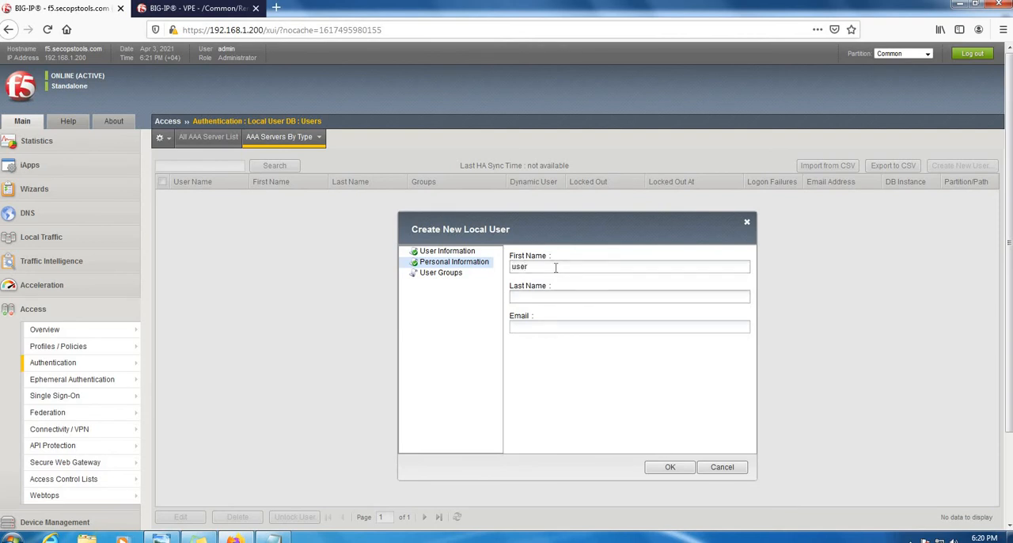
text(user1)
click(561, 329)
text(user)
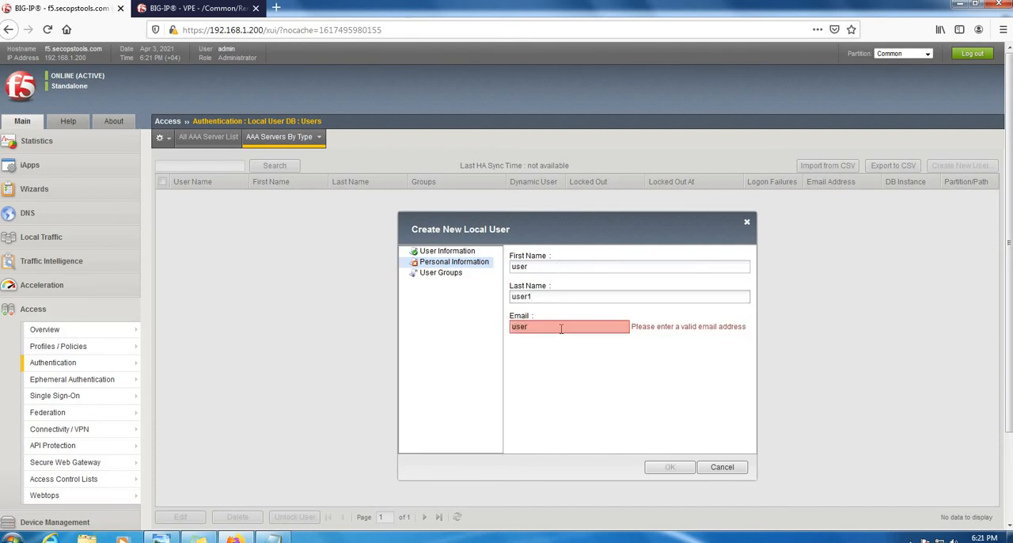
text(1@example.com)
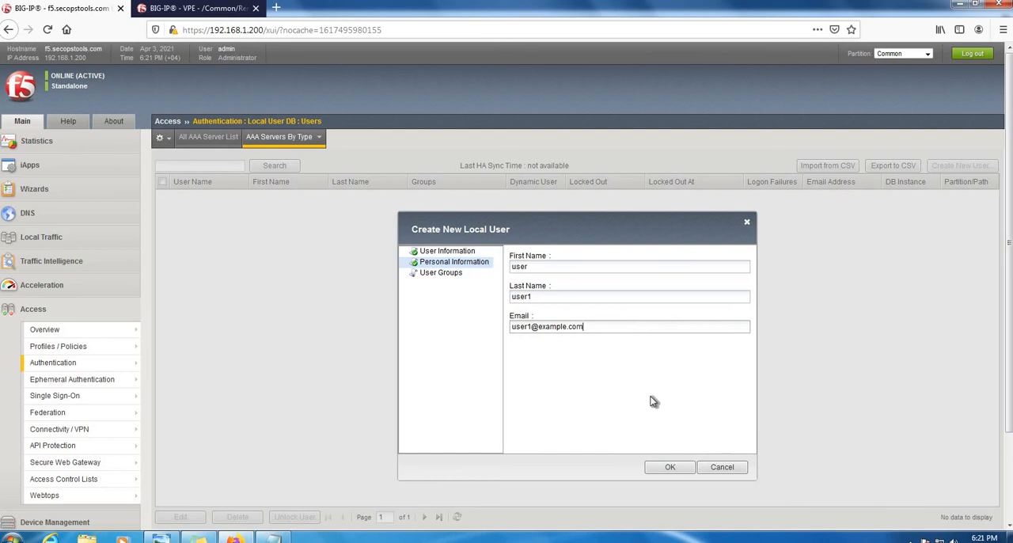
click(670, 468)
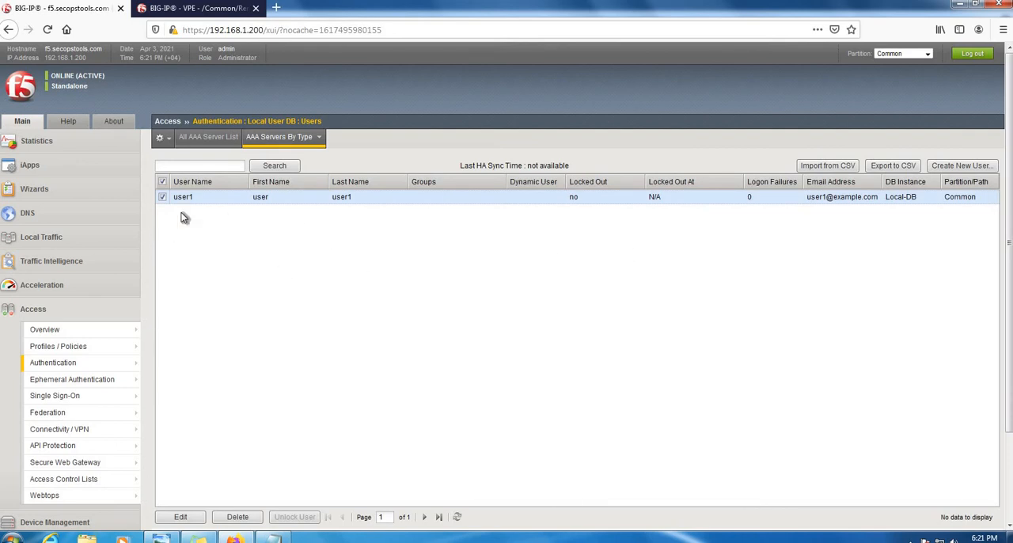
- Delete the AD Auth action from the Remote-Access-APM access policy, keeping its successful branch connected
click(45, 351)
click(198, 8)
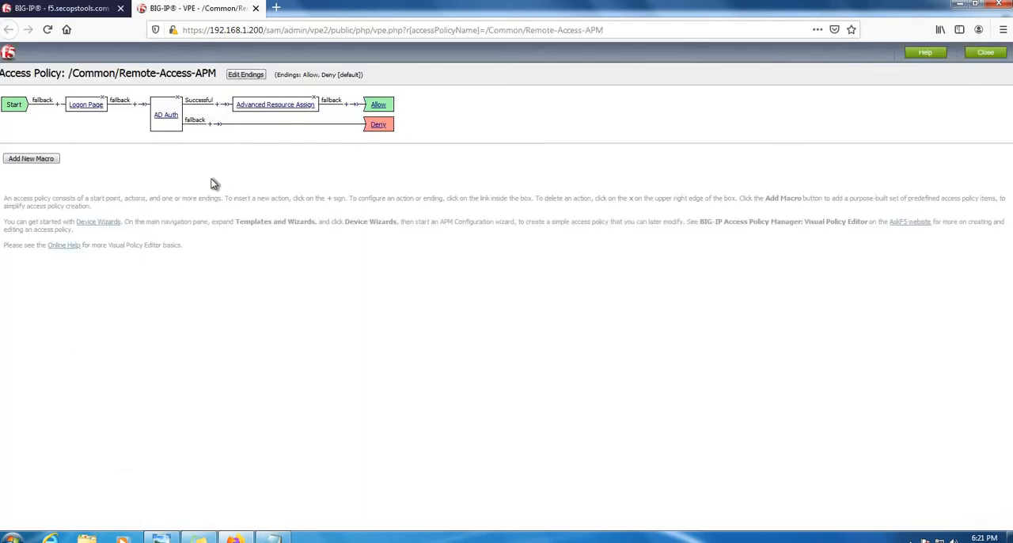
click(179, 98)
click(449, 240)
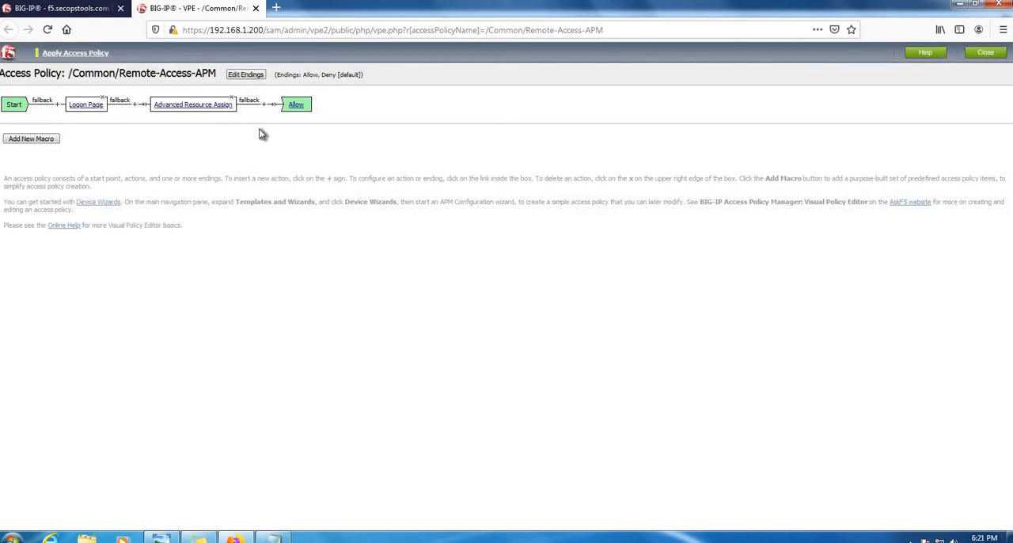
- Add a LocalDB Auth action between Logon Page and Advanced Resource Assign in the access policy
click(135, 105)
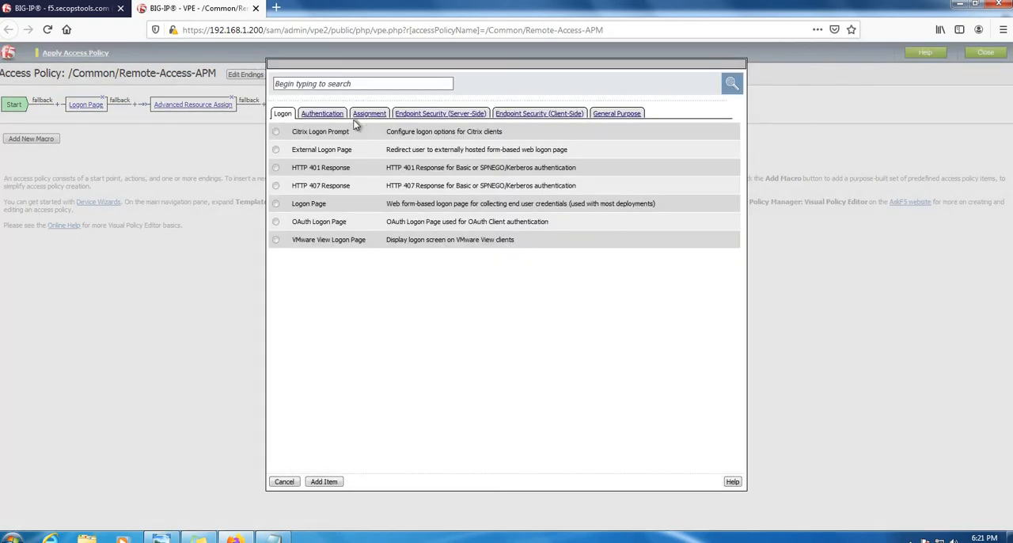
click(327, 114)
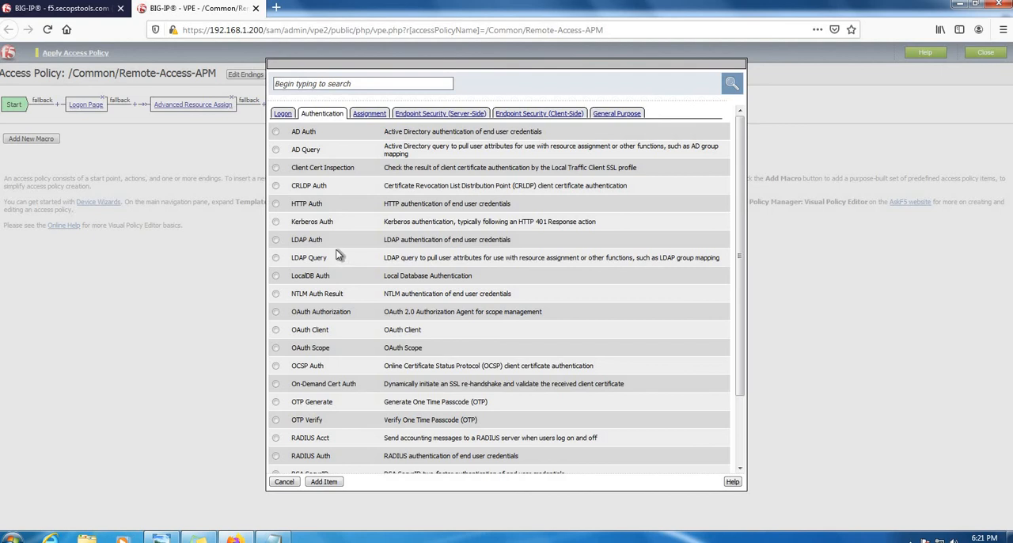
click(276, 277)
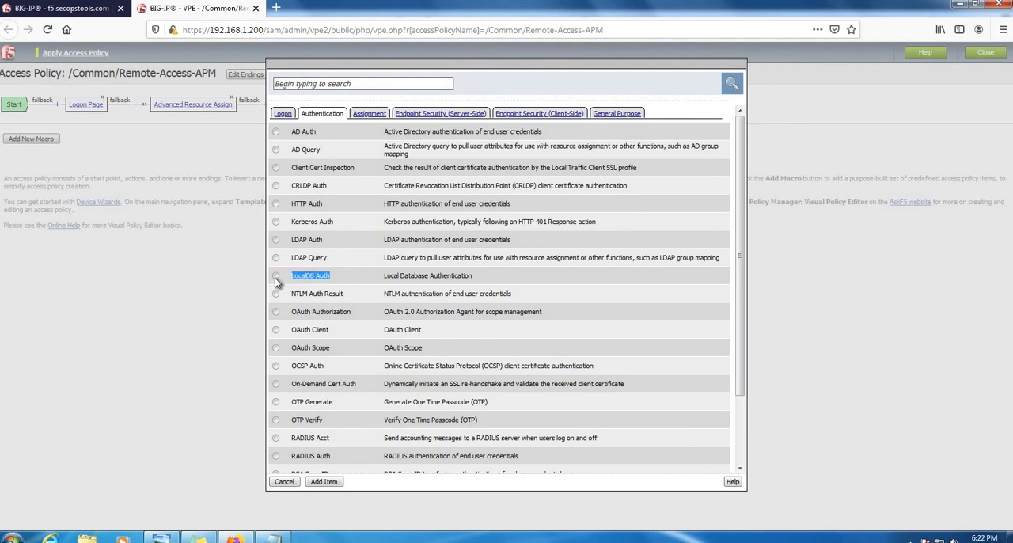
click(336, 484)
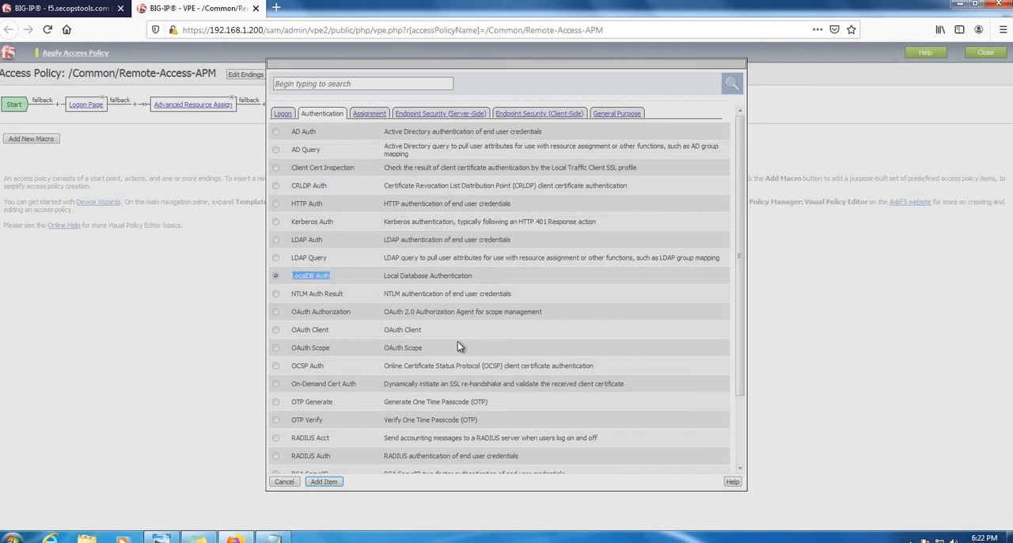
key(Return)
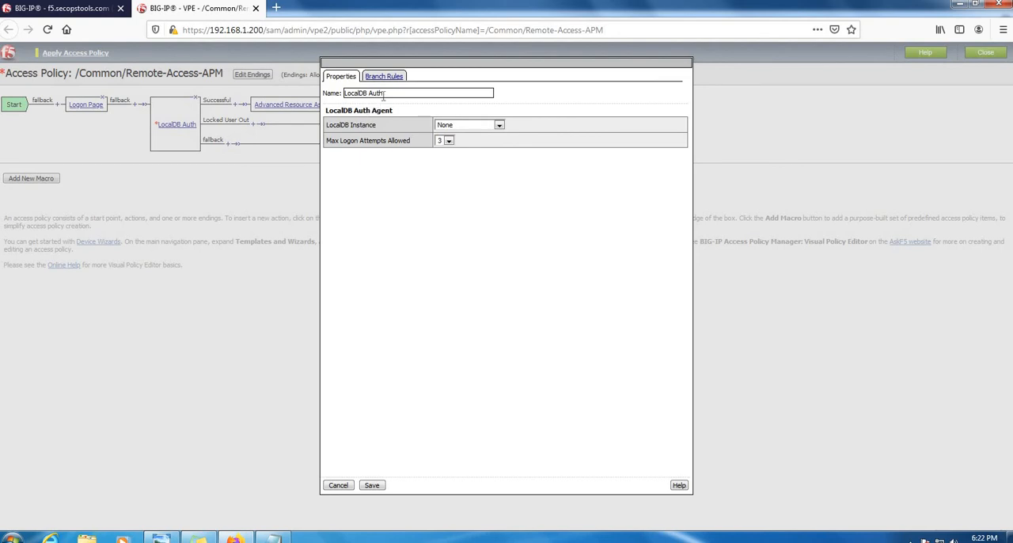
- Set the LocalDB Auth action's instance to /Common/Local-DB, save it, and apply the access policy
click(496, 125)
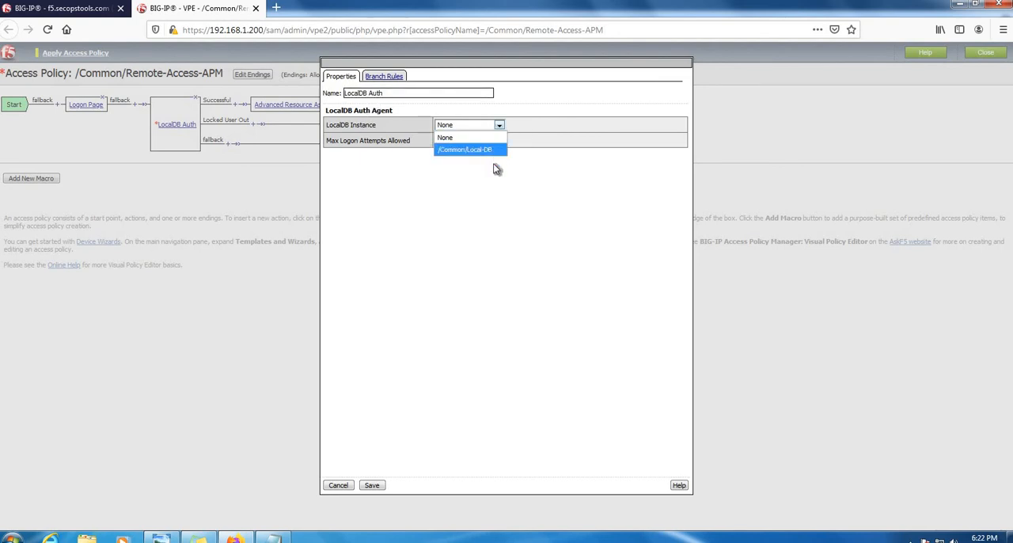
click(471, 149)
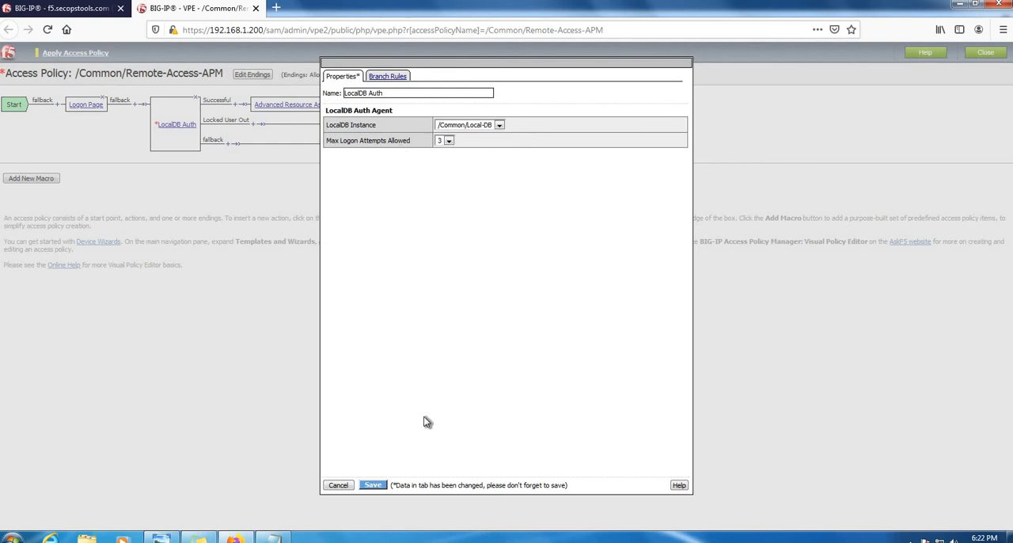
click(375, 485)
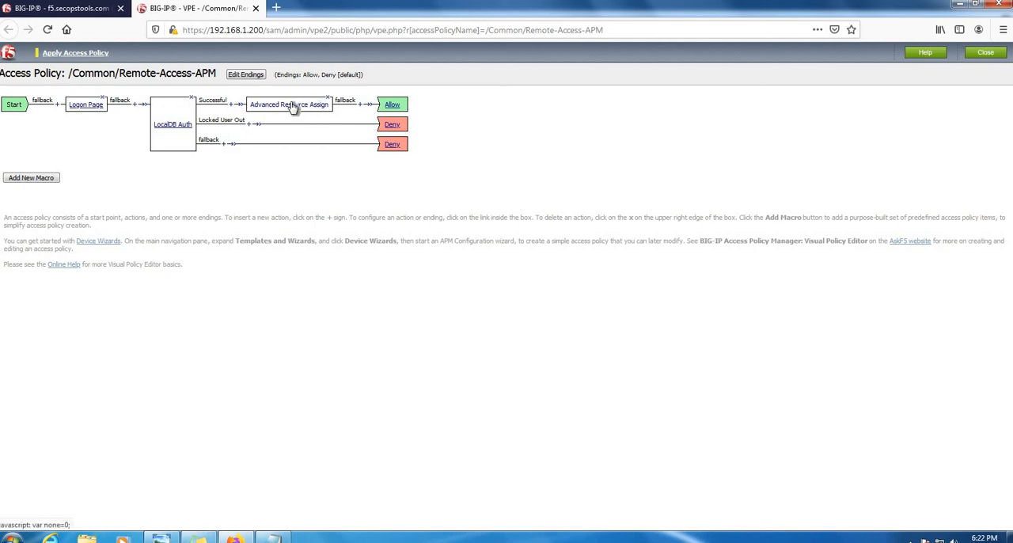
click(79, 53)
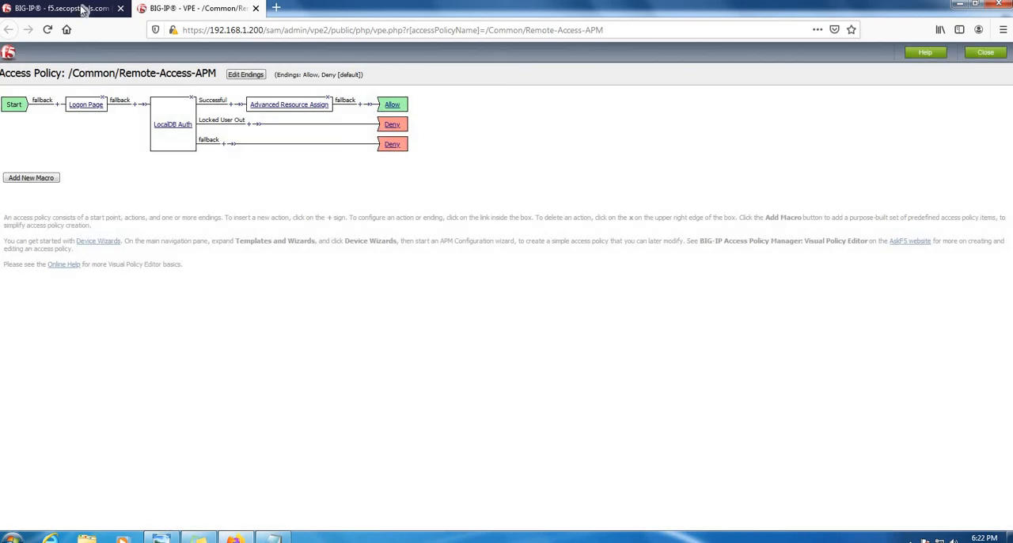
click(84, 10)
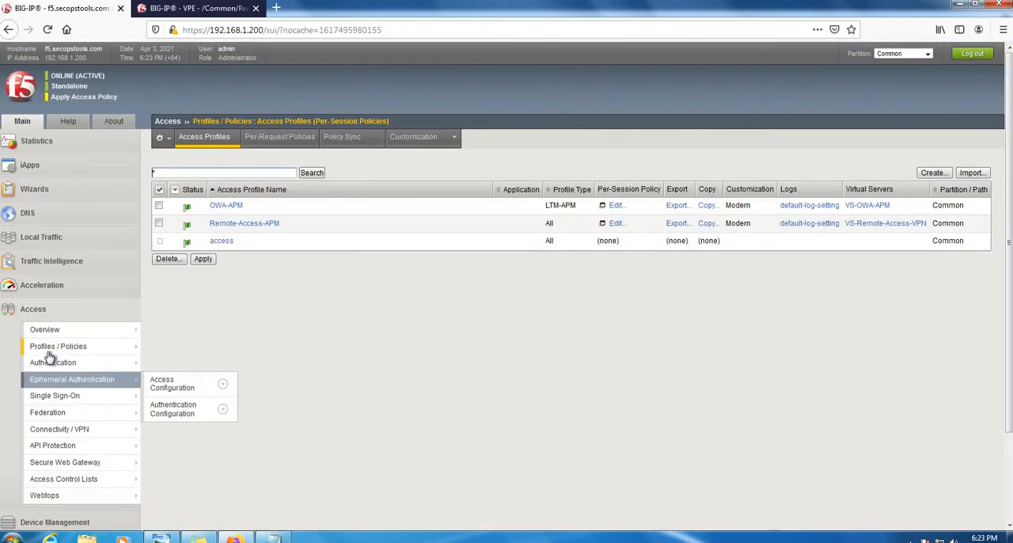
click(62, 346)
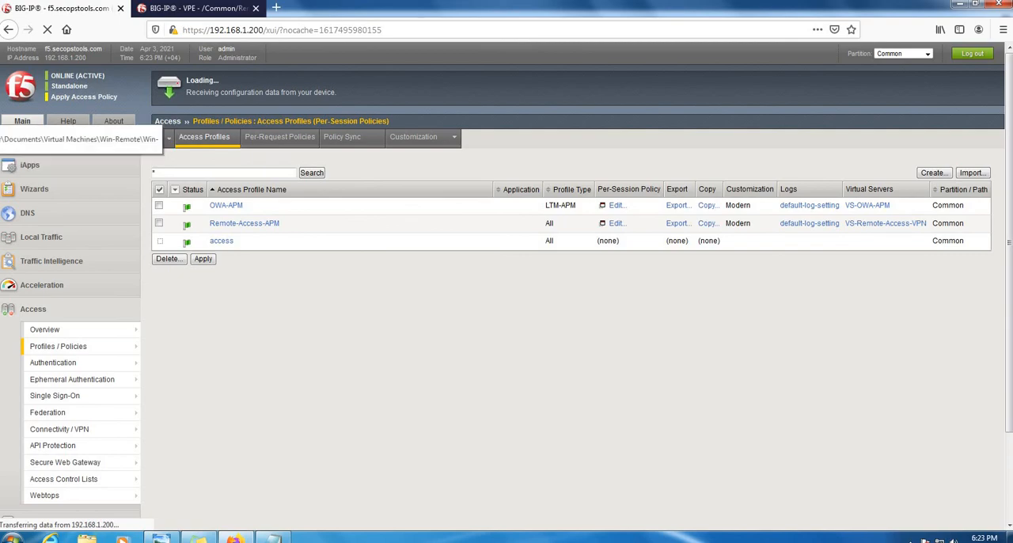
click(1, 127)
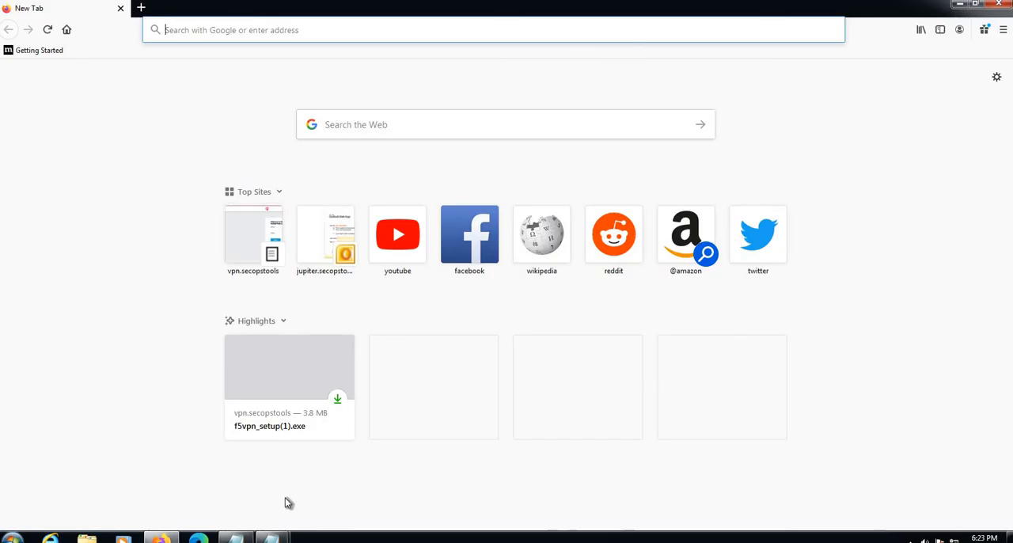
click(200, 32)
text(https://)
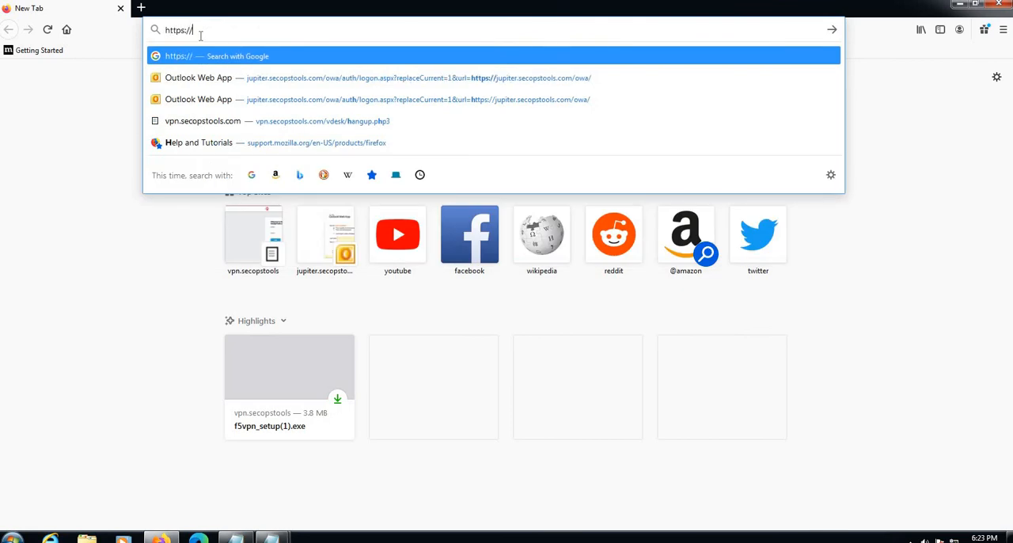
text(vpn.secopstools.com/)
key(Return)
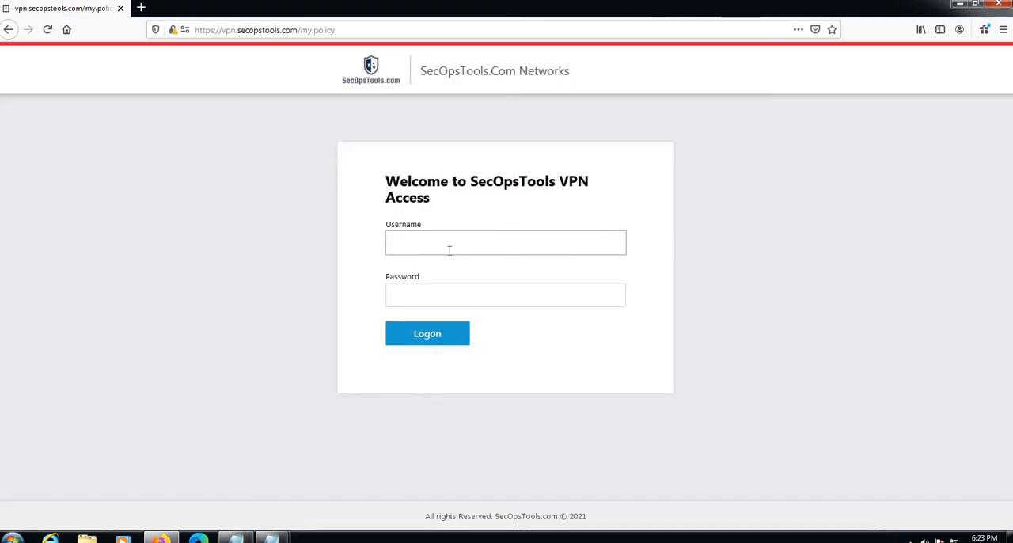
- Log on to the SecOpsTools VPN portal as user1 with the account password, and cancel the Auto Update of the network access client
key(Tab)
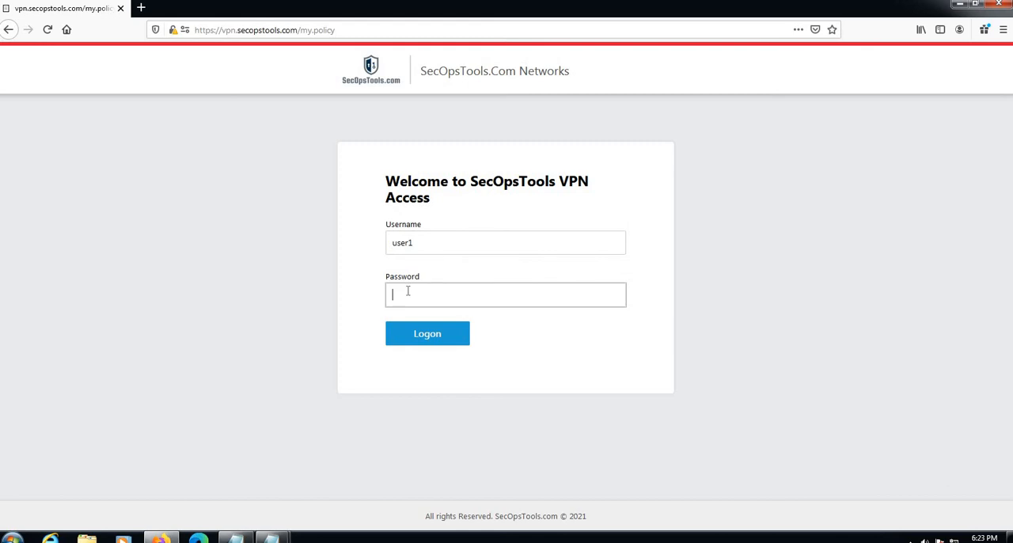
click(432, 341)
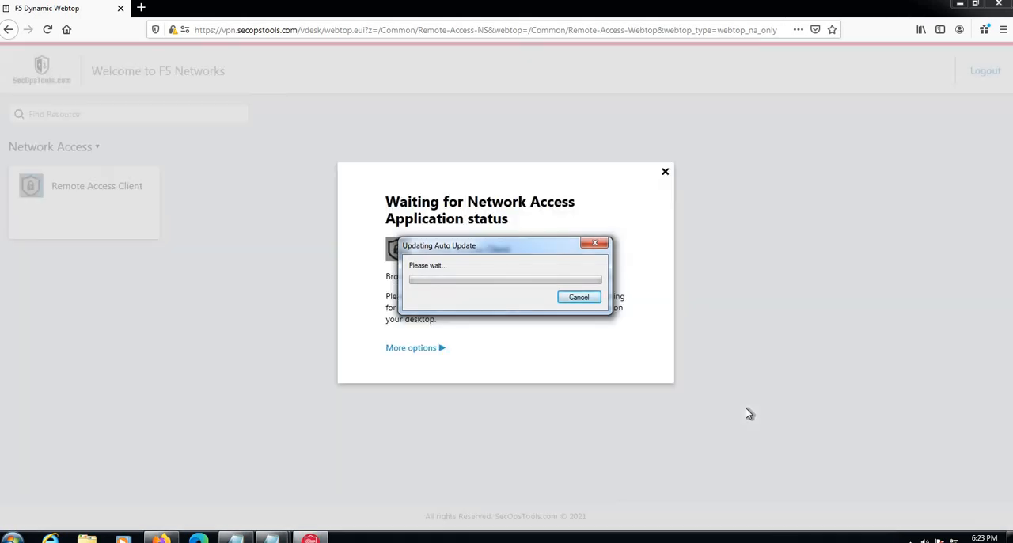
click(579, 298)
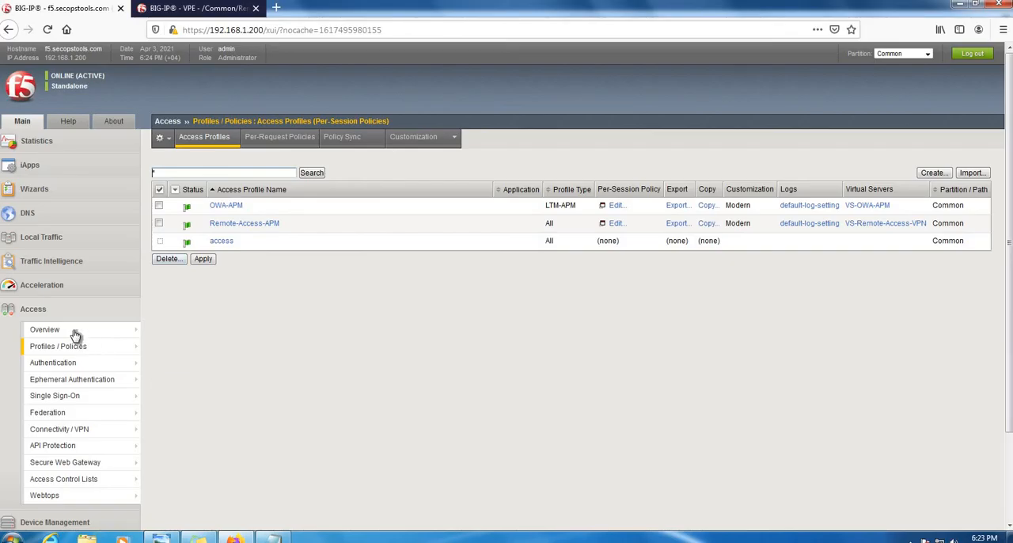
- Switch back to the BIG-IP console and bring up the Access overview options
mouse_move(79, 329)
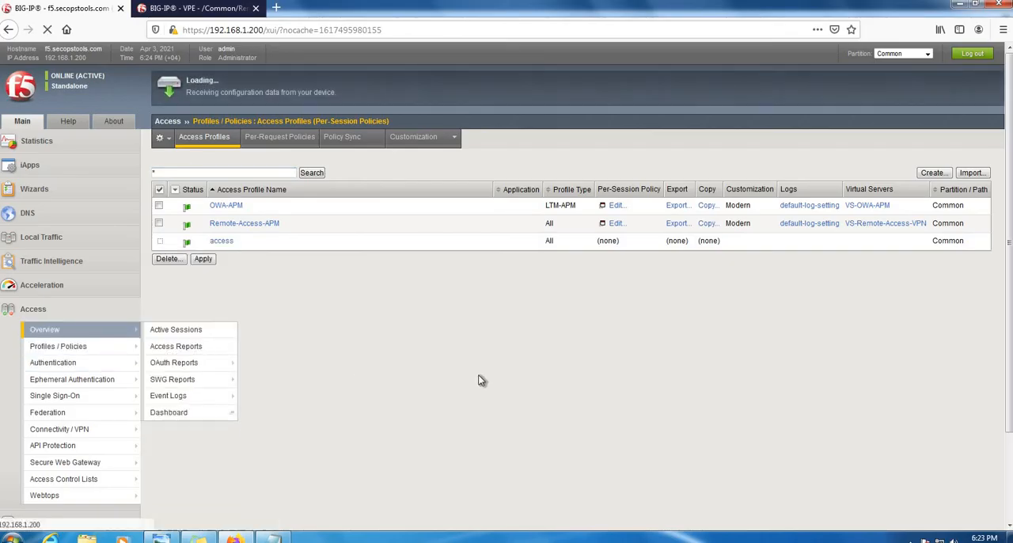